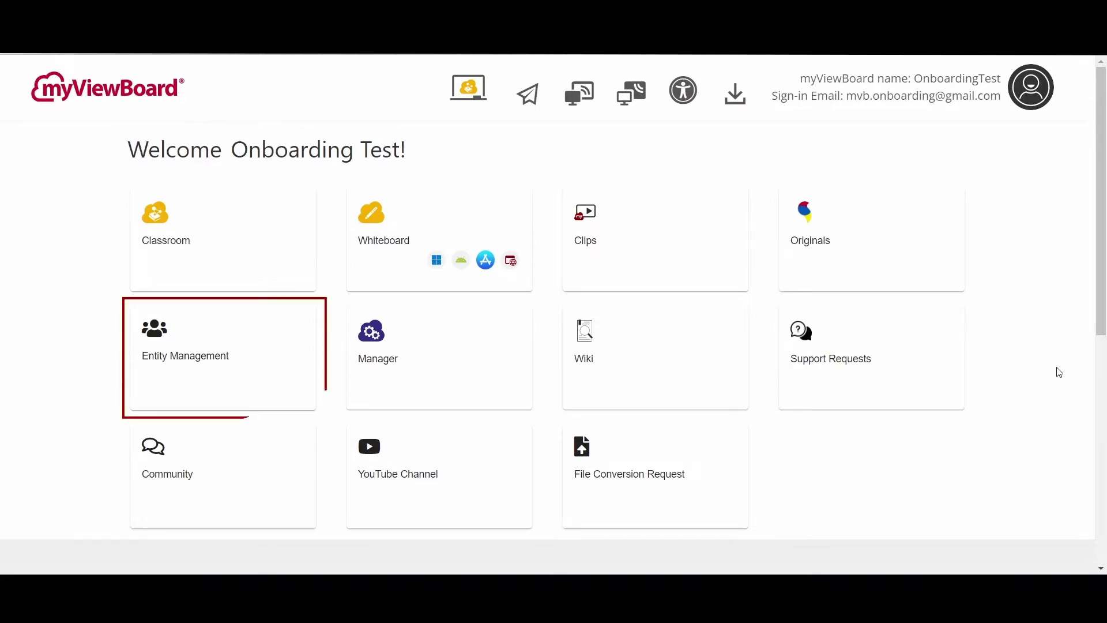
# Open Entity Management to list the Growth Test entity, marked Default with Owner role.
pyautogui.click(232, 391)
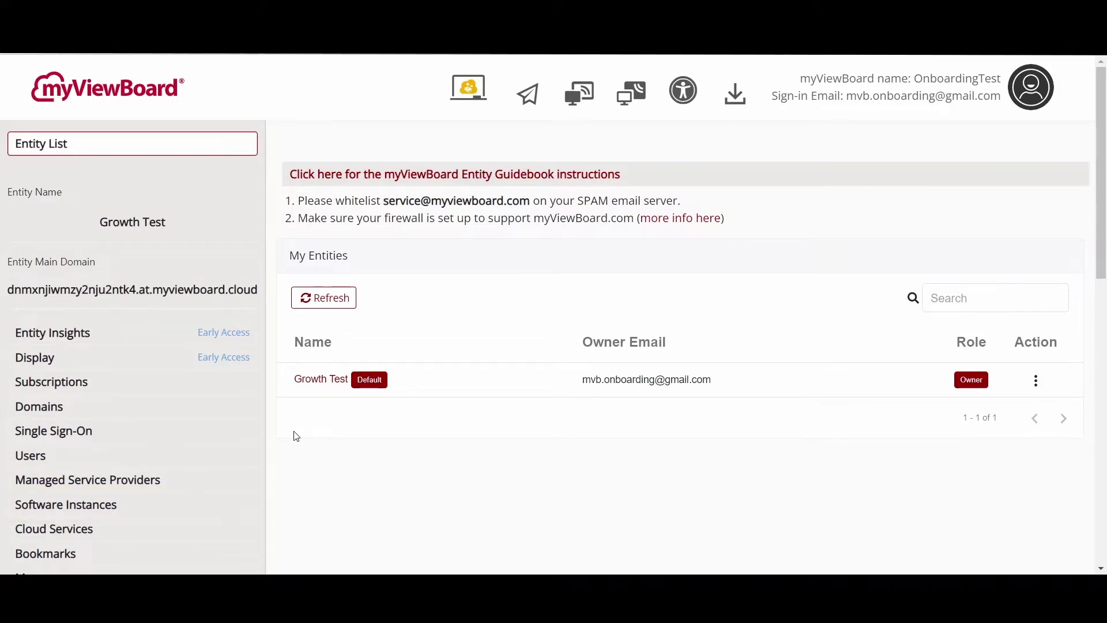
pyautogui.scroll(-1, 202, 464)
pyautogui.scroll(-2, 185, 440)
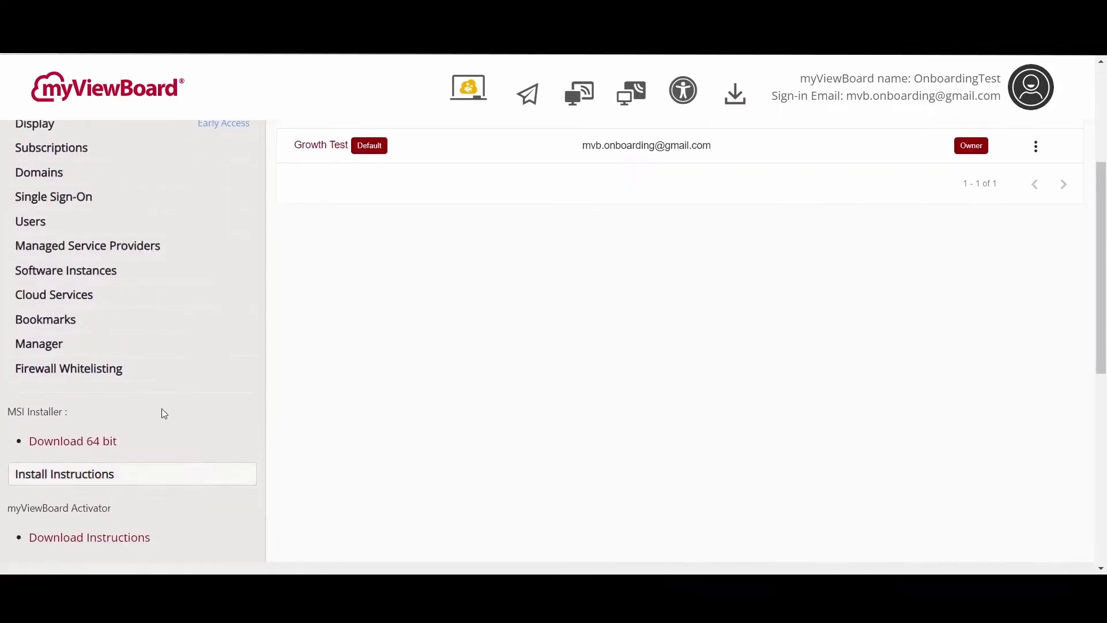
# Show the Firewall Whitelisting table of IPs and ports, then run the connectivity check.
pyautogui.click(142, 376)
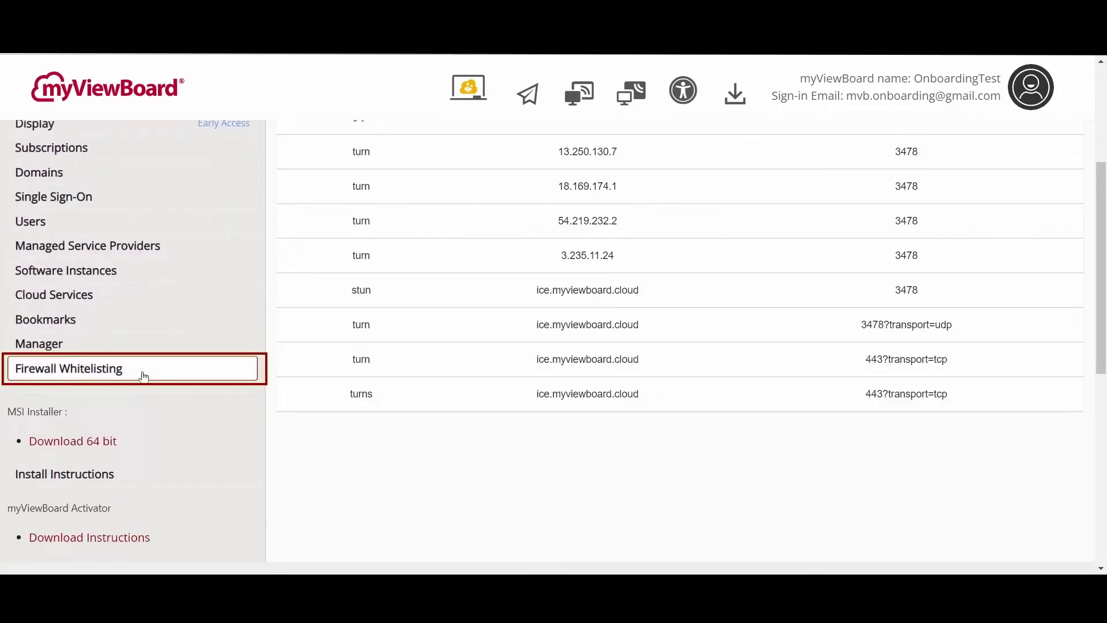
pyautogui.scroll(2, 359, 467)
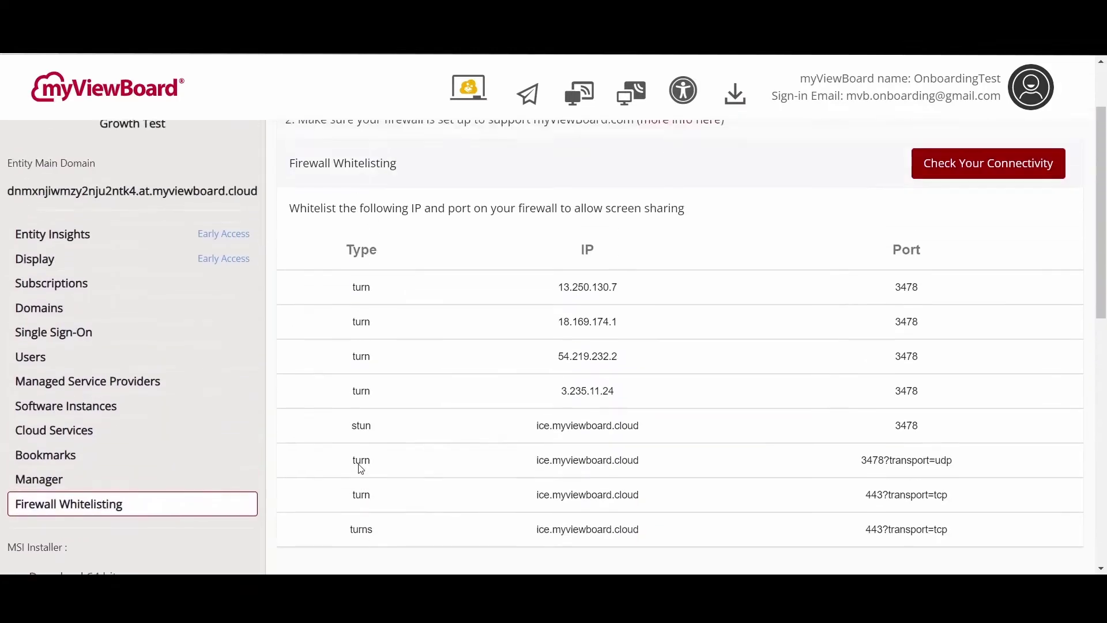
pyautogui.scroll(2, 359, 467)
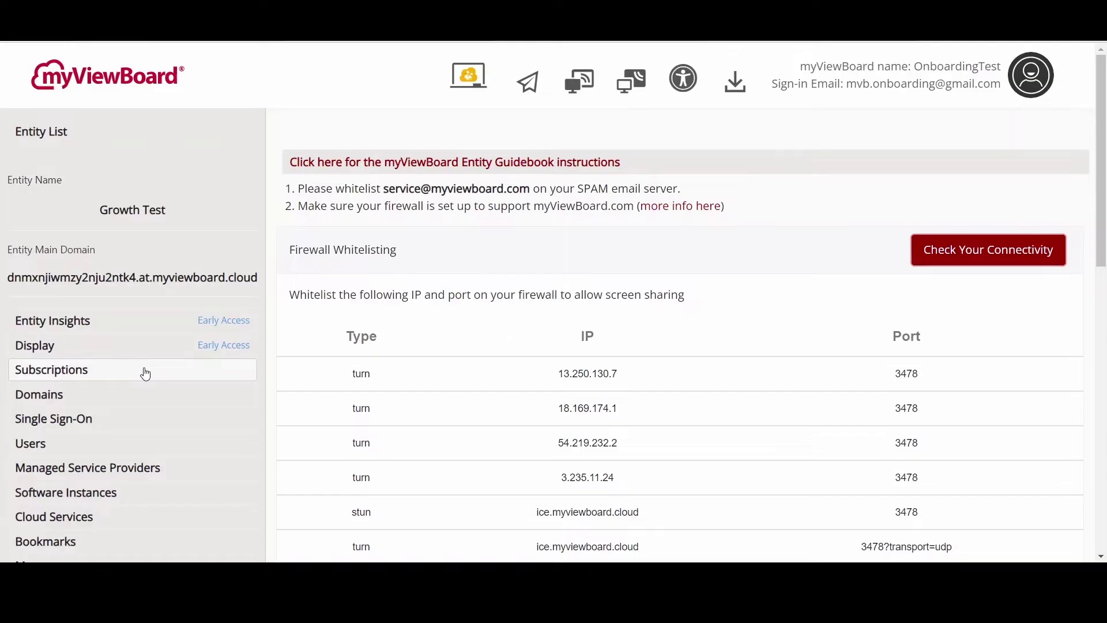
# View the Entity subscription plan, then view the Managed Service Providers list.
pyautogui.click(146, 372)
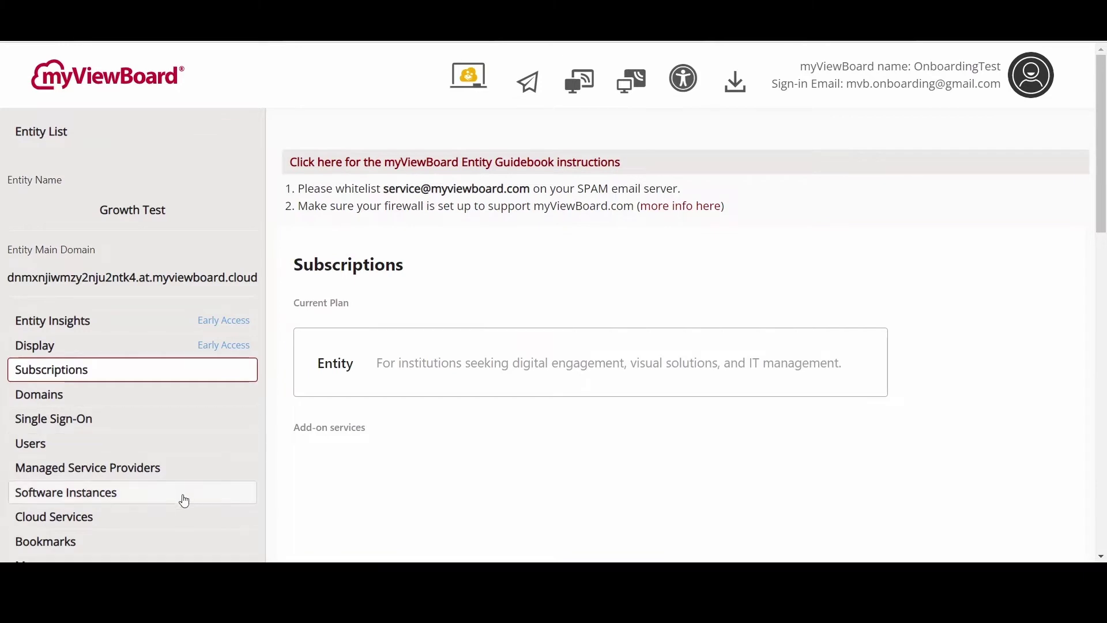
pyautogui.click(181, 478)
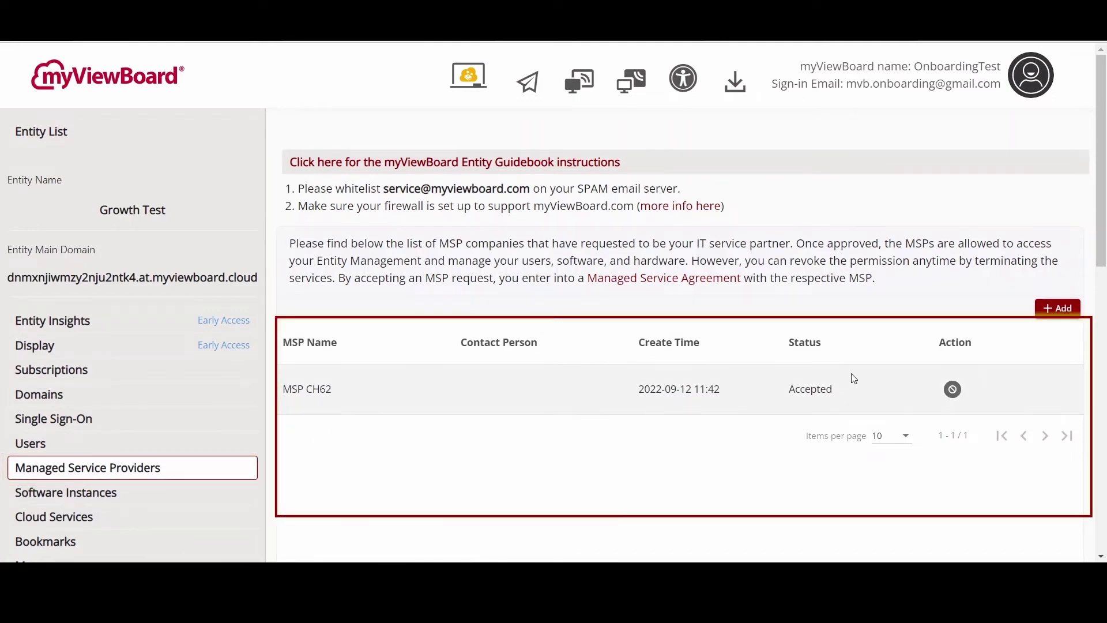
# Open the Invite an MSP form and dismiss it without inviting anyone.
pyautogui.click(1038, 313)
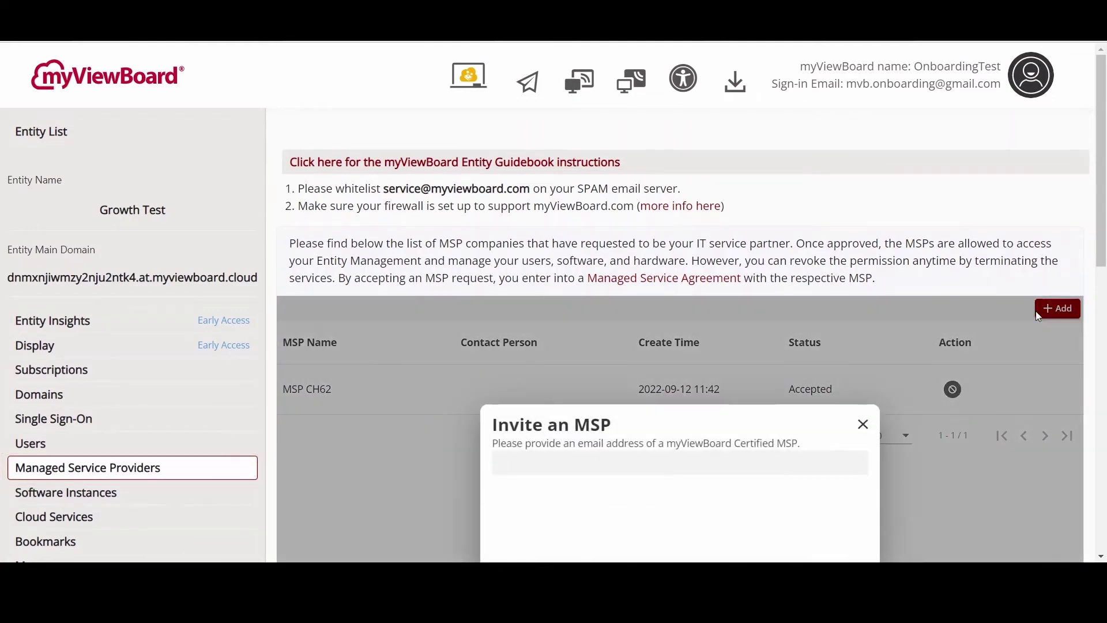
pyautogui.scroll(-3, 1030, 316)
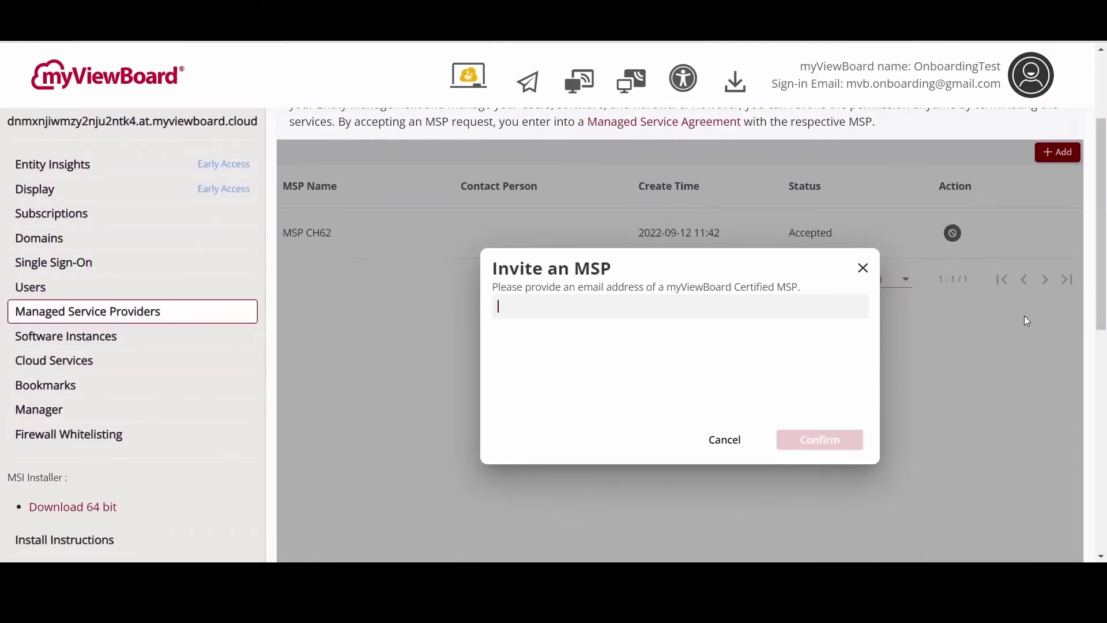
pyautogui.click(864, 270)
pyautogui.scroll(3, 863, 277)
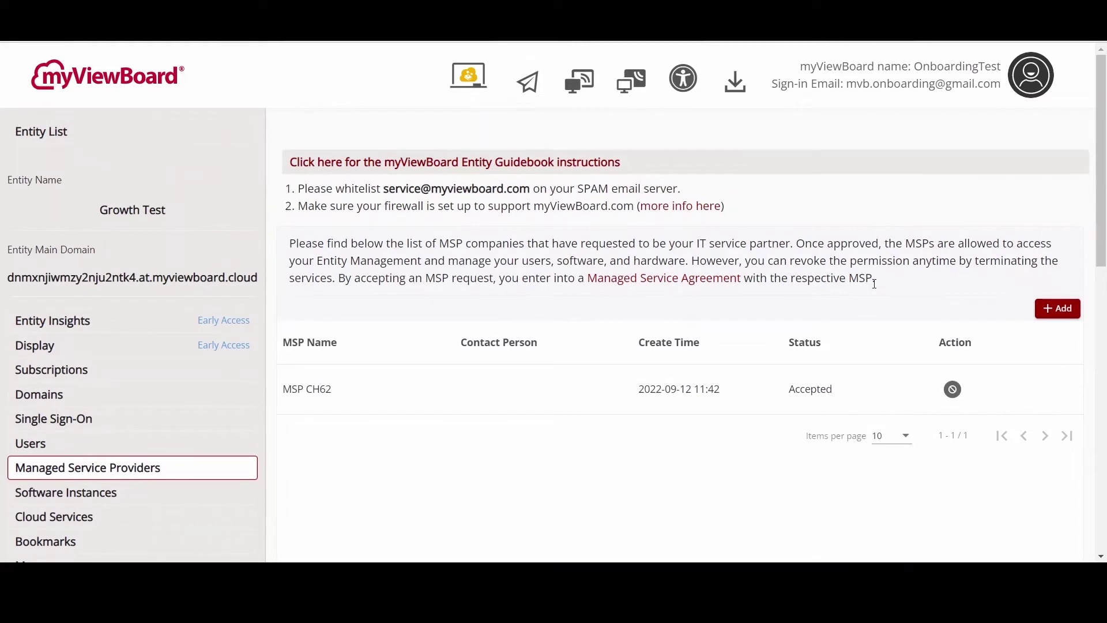
# Review allowed cloud services, then view Cloud Integration in the personal FollowMe settings.
pyautogui.click(125, 516)
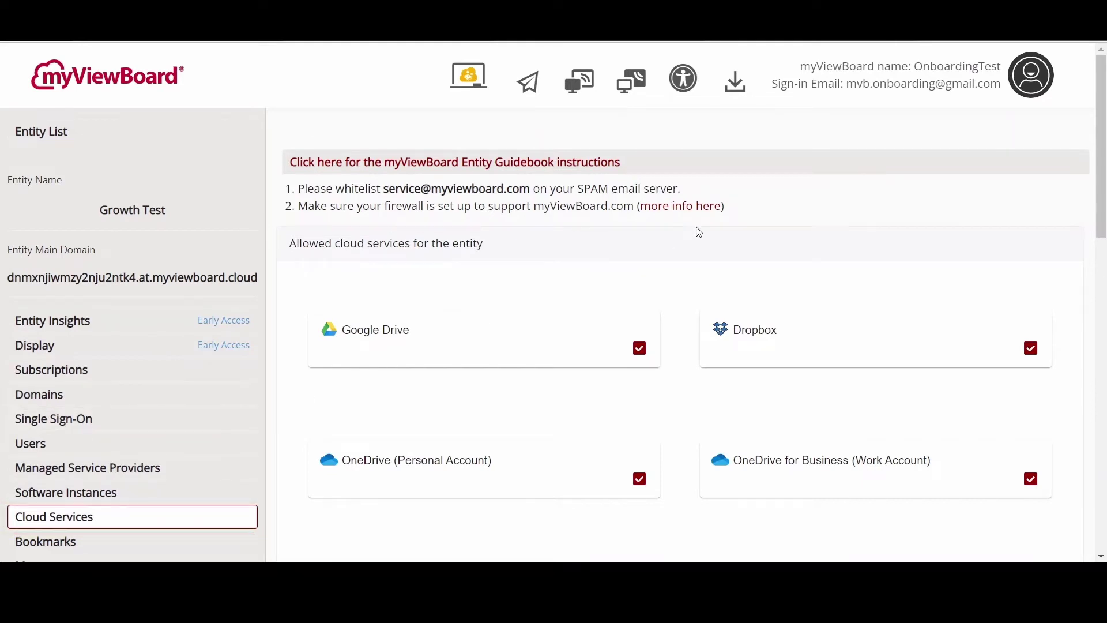
pyautogui.click(1036, 88)
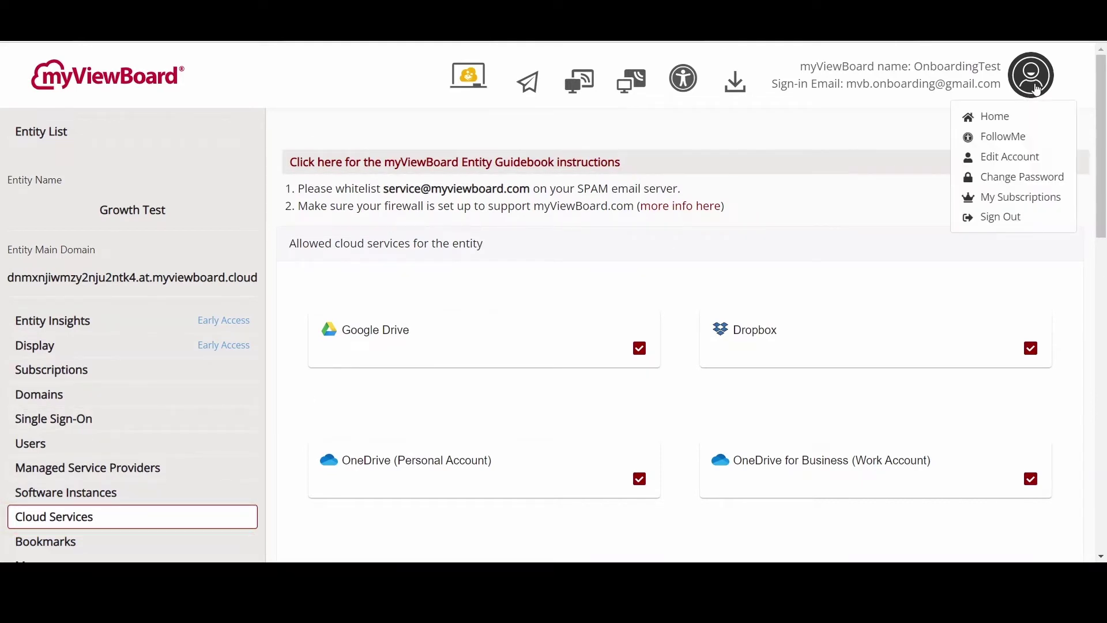
pyautogui.click(1028, 141)
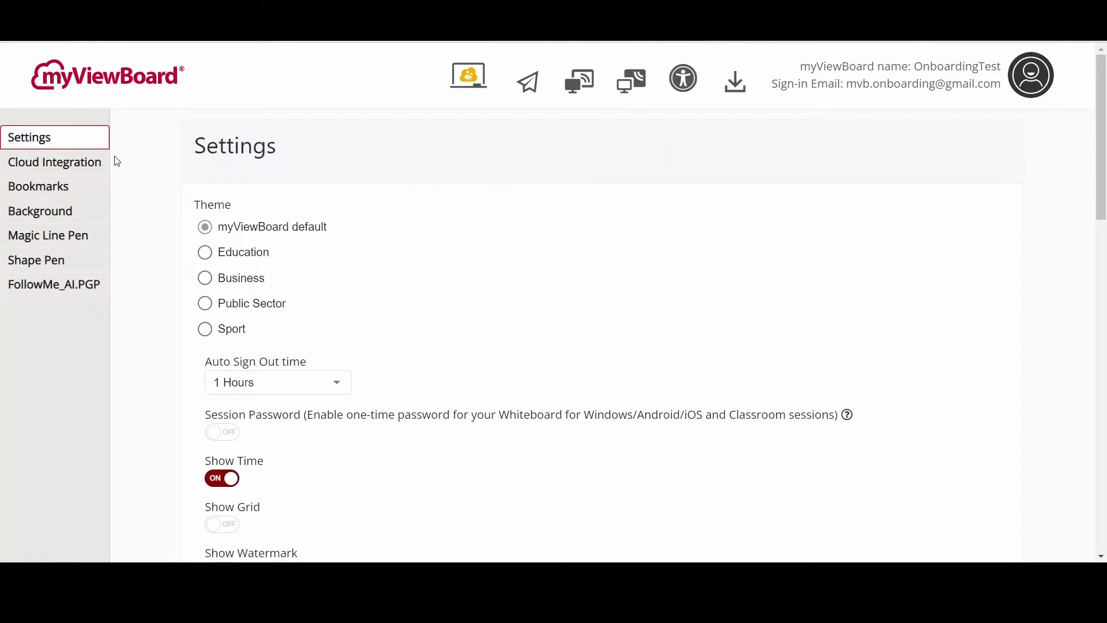
pyautogui.click(76, 165)
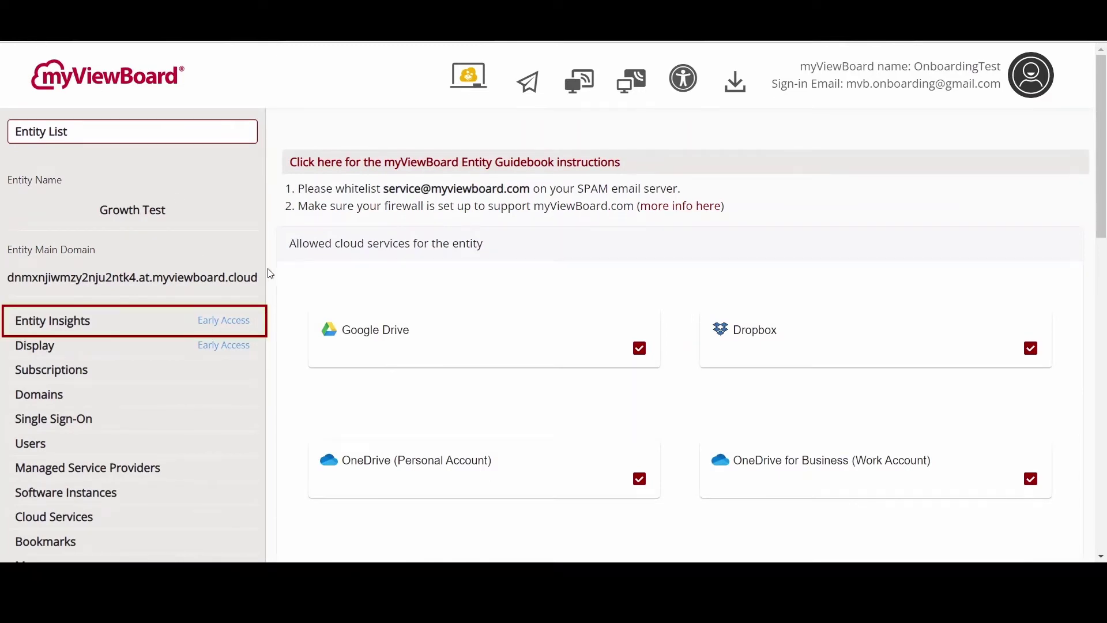
pyautogui.click(139, 321)
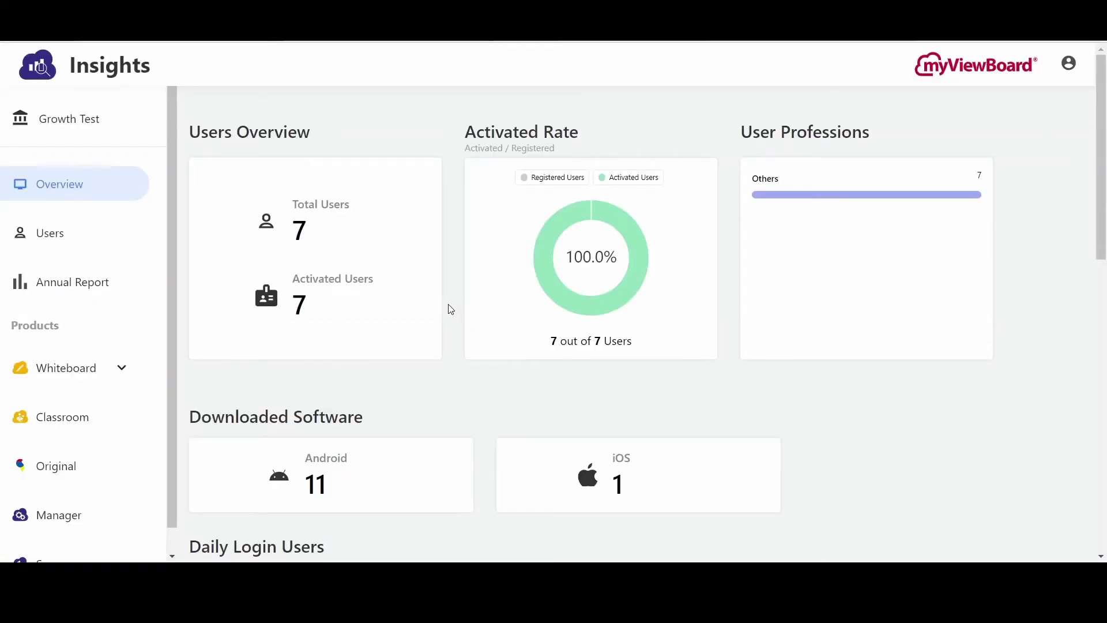
pyautogui.scroll(-2, 447, 309)
pyautogui.scroll(-2, 435, 307)
pyautogui.scroll(-3, 432, 302)
pyautogui.scroll(-3, 427, 303)
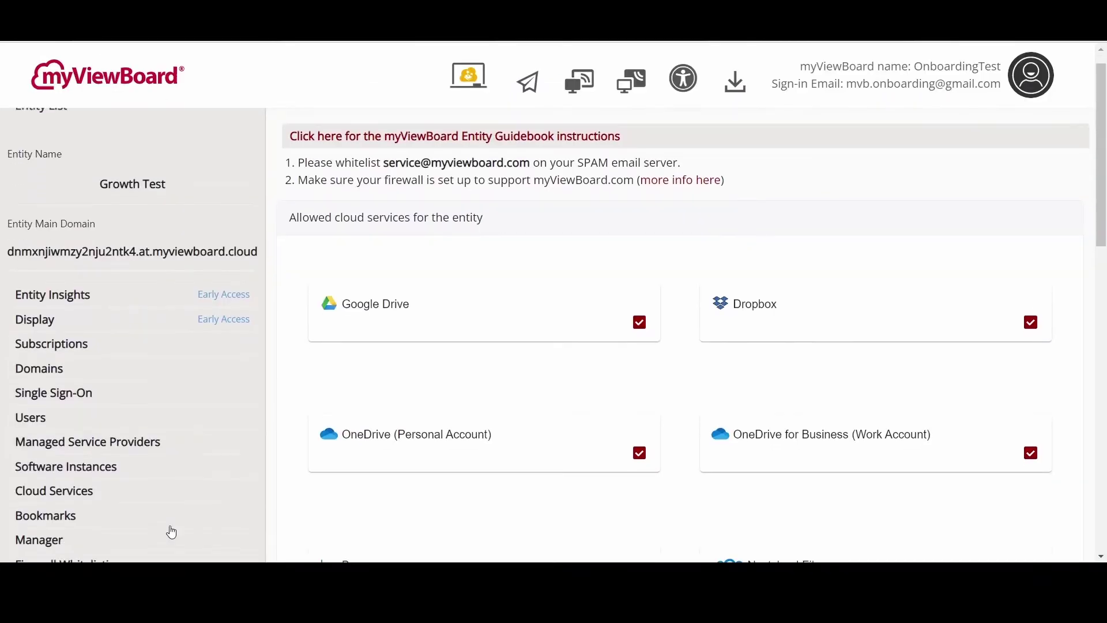
pyautogui.scroll(-1, 168, 531)
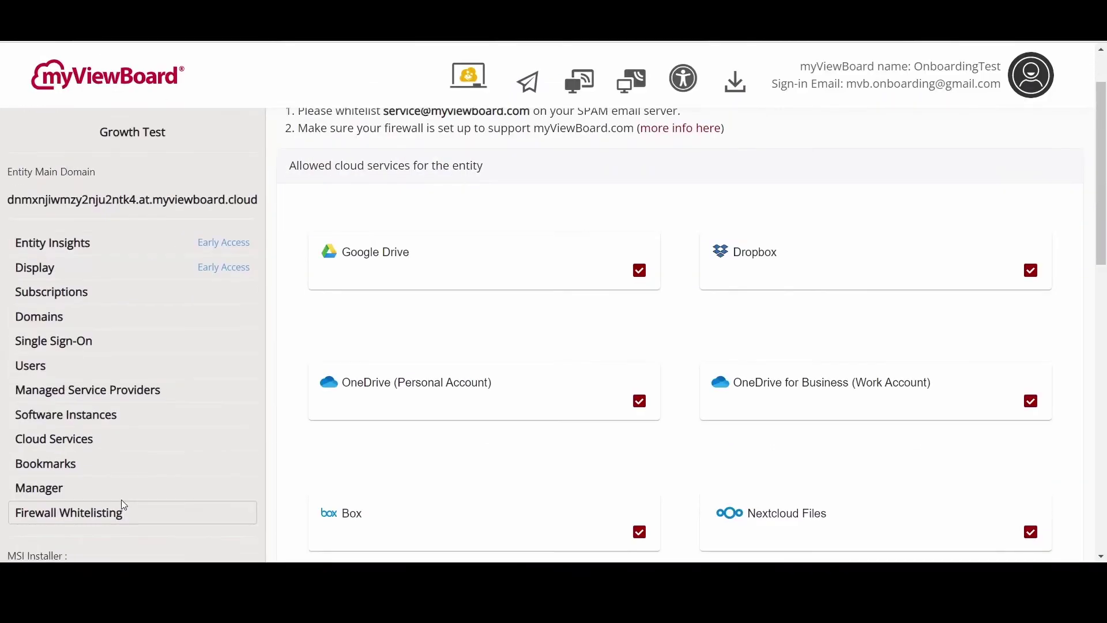
pyautogui.click(104, 474)
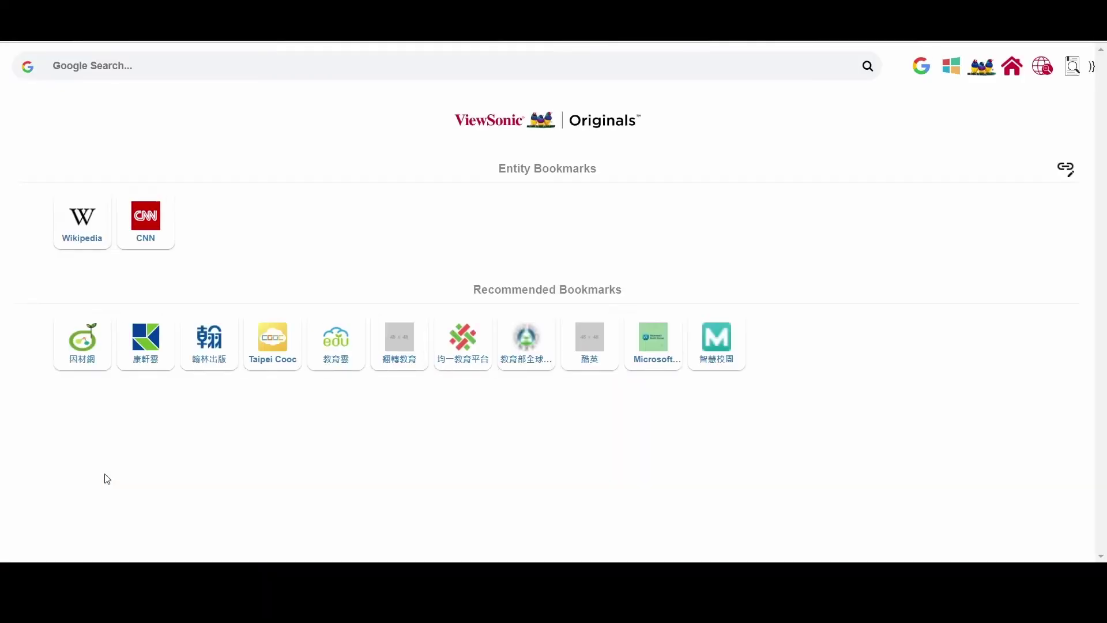
# Add a Google bookmark beside Wikipedia and CNN, then save the Entity Bookmarks.
pyautogui.click(1065, 168)
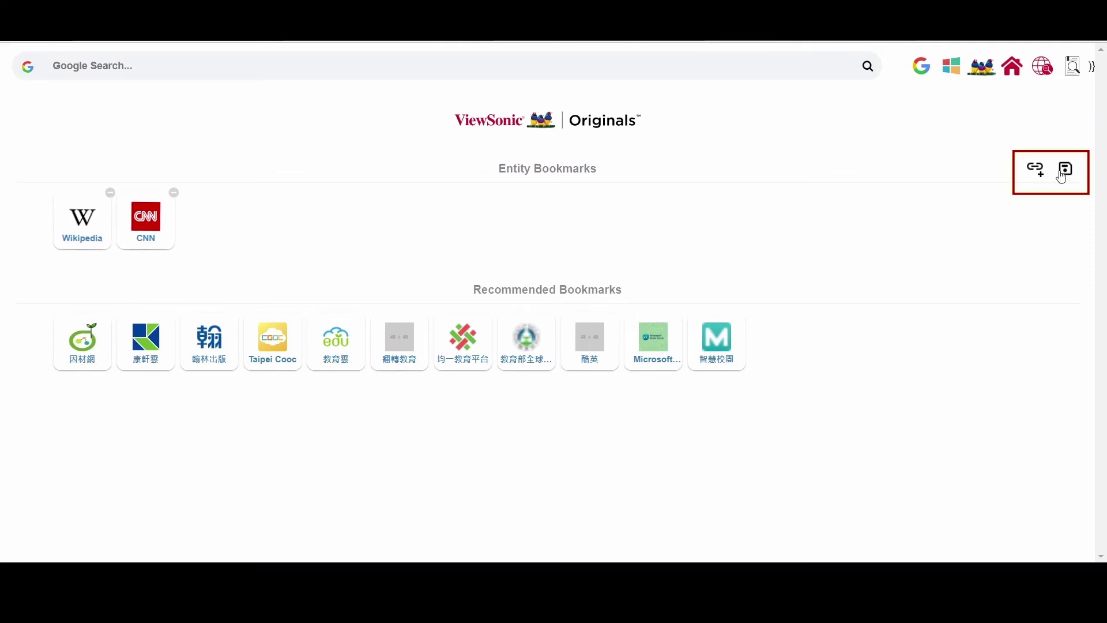
pyautogui.click(1034, 169)
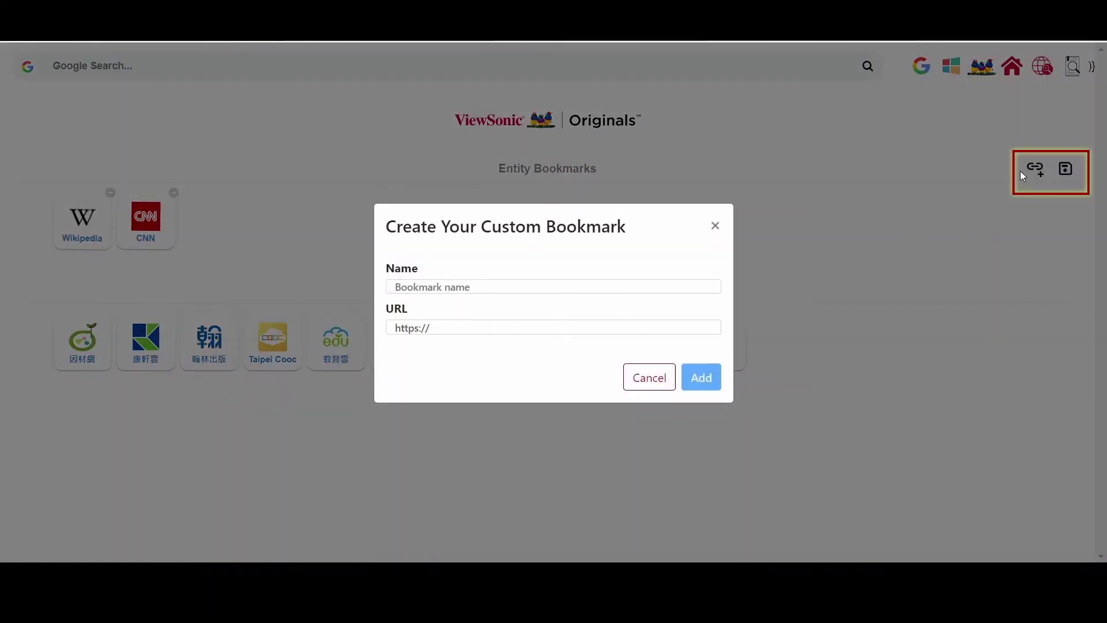
pyautogui.write('www.google.com')
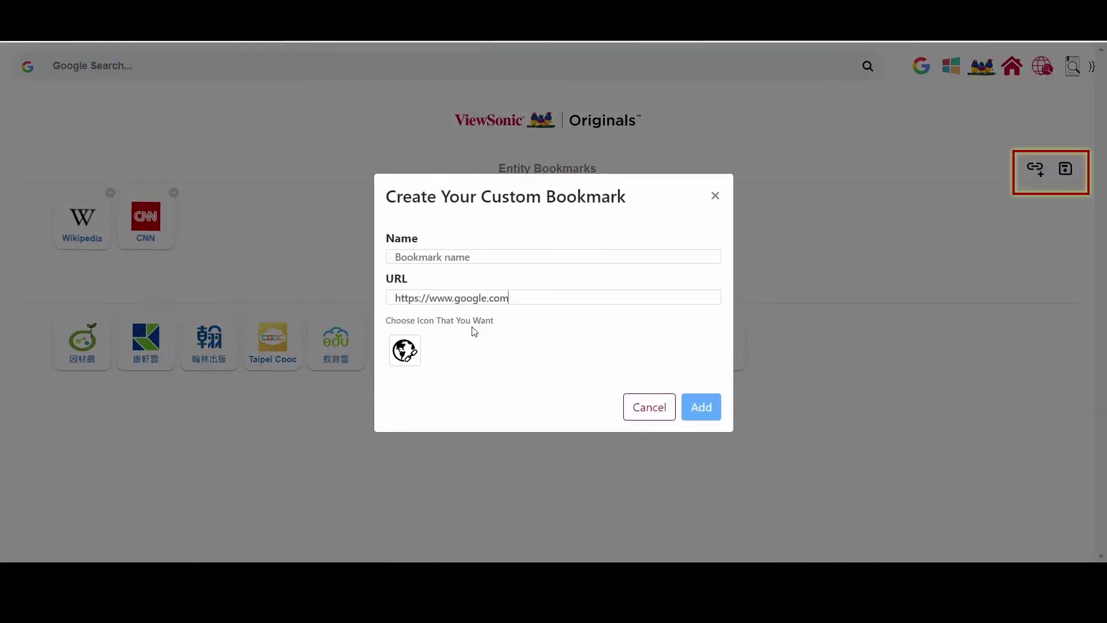
pyautogui.click(512, 256)
pyautogui.write('Google')
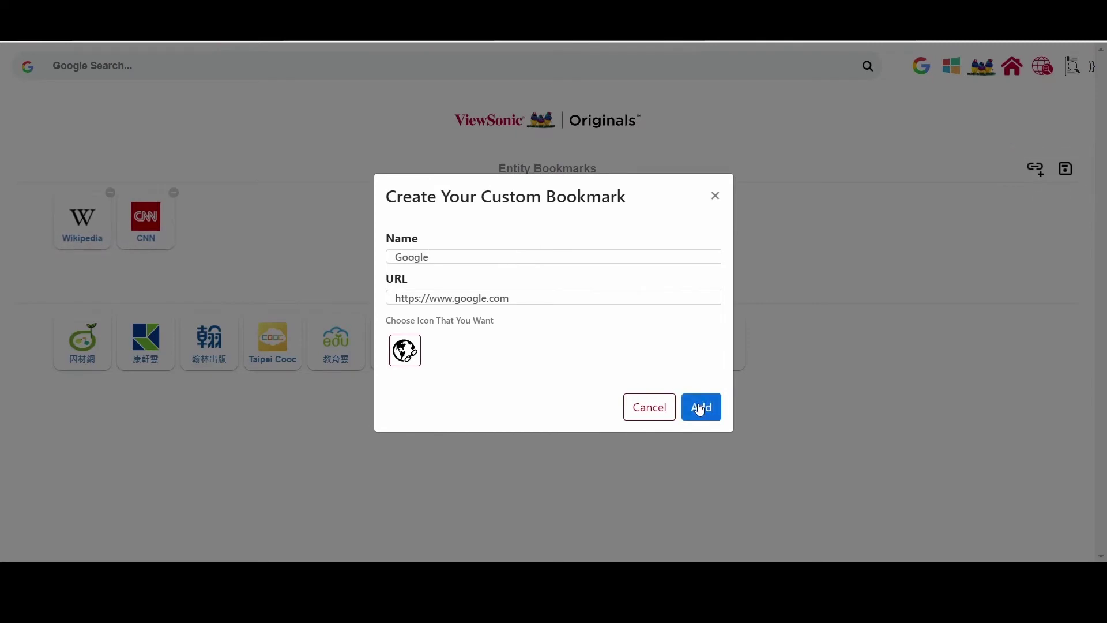
pyautogui.click(701, 406)
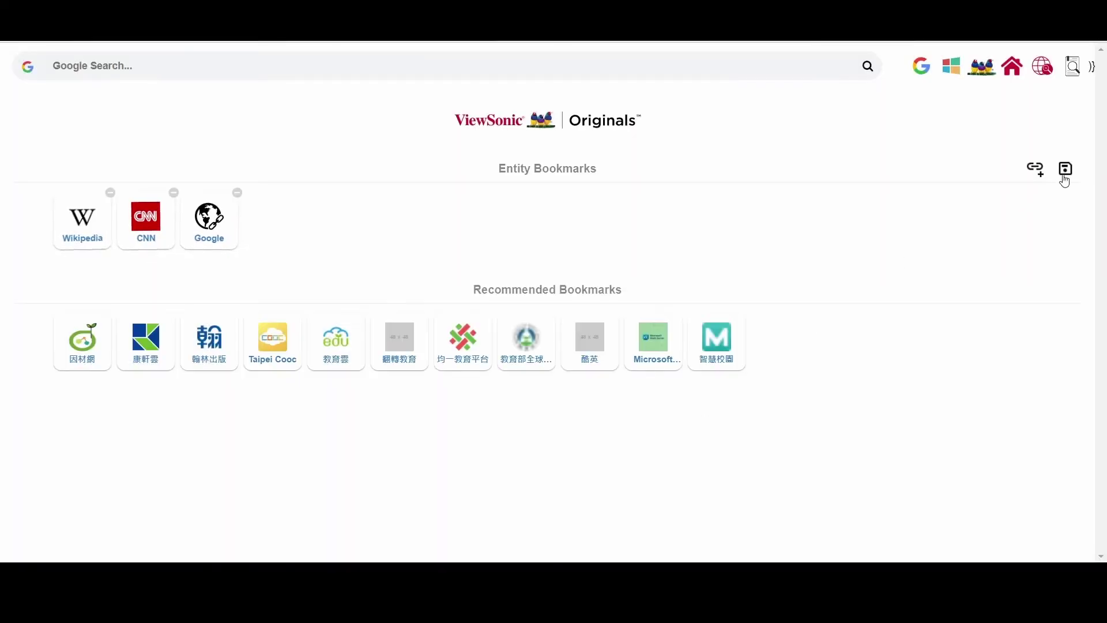
pyautogui.click(1064, 172)
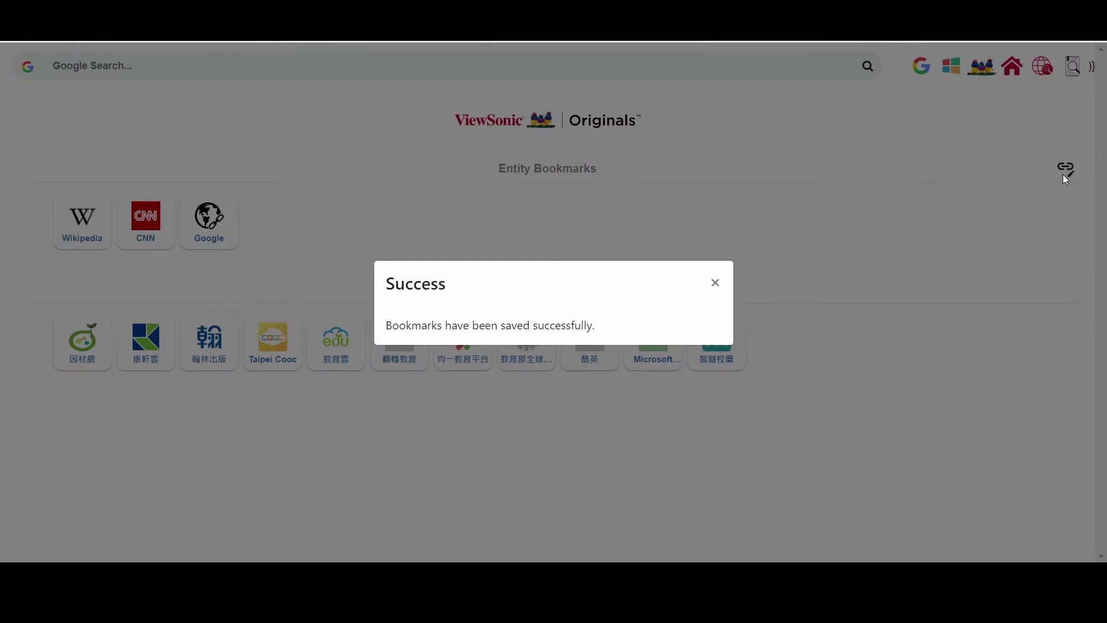
pyautogui.click(714, 283)
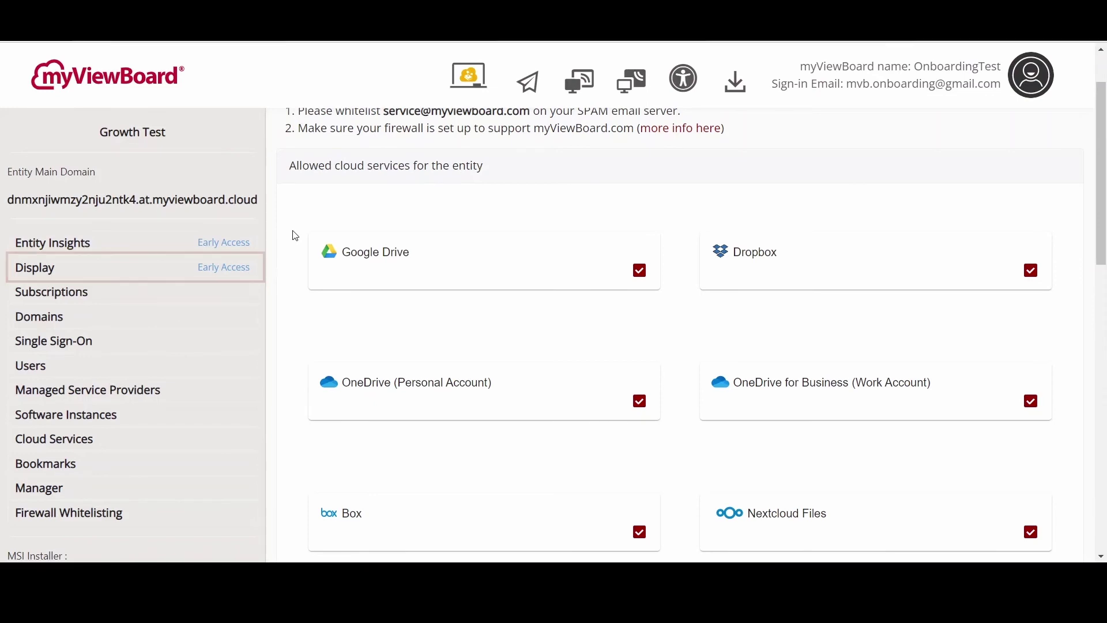
pyautogui.scroll(-1, 293, 235)
pyautogui.scroll(-2, 293, 235)
pyautogui.scroll(-1, 293, 235)
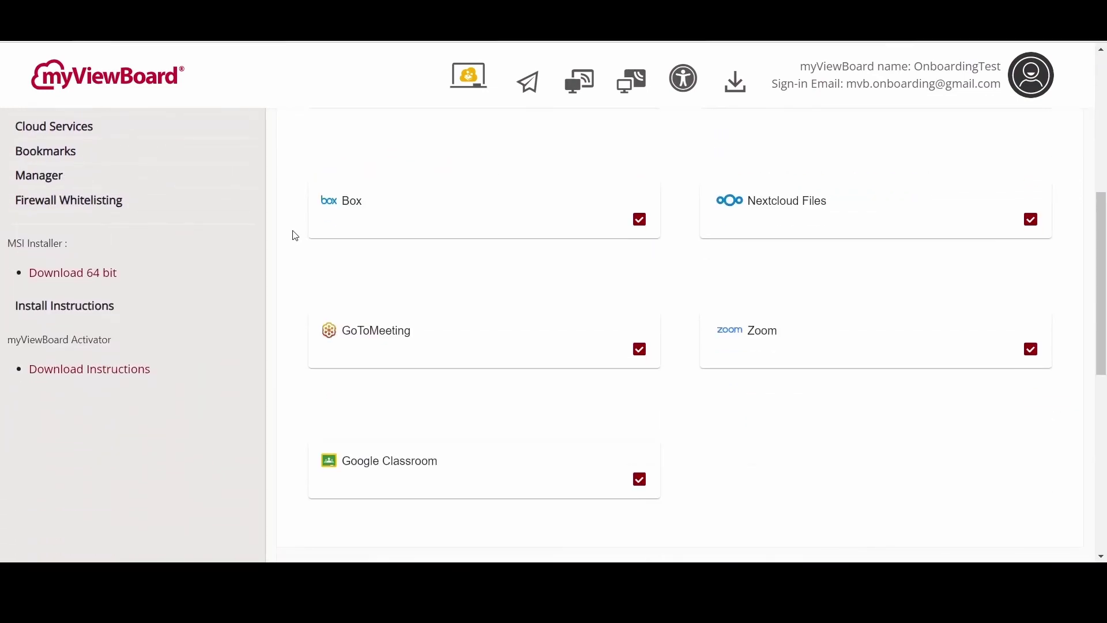
pyautogui.scroll(-1, 293, 235)
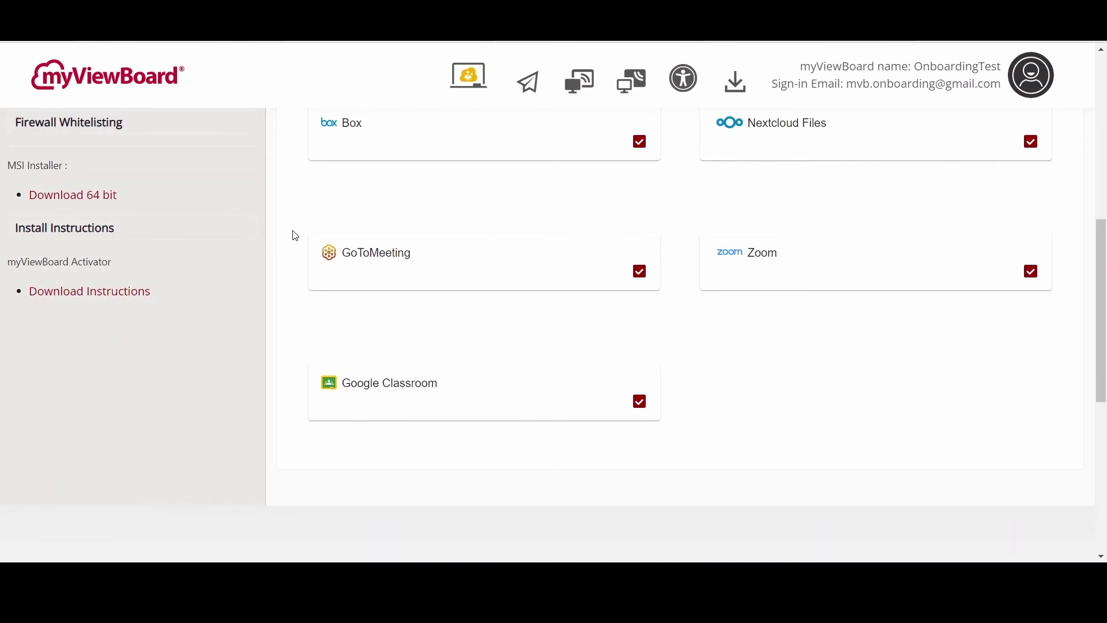
pyautogui.scroll(4, 292, 235)
pyautogui.scroll(2, 292, 235)
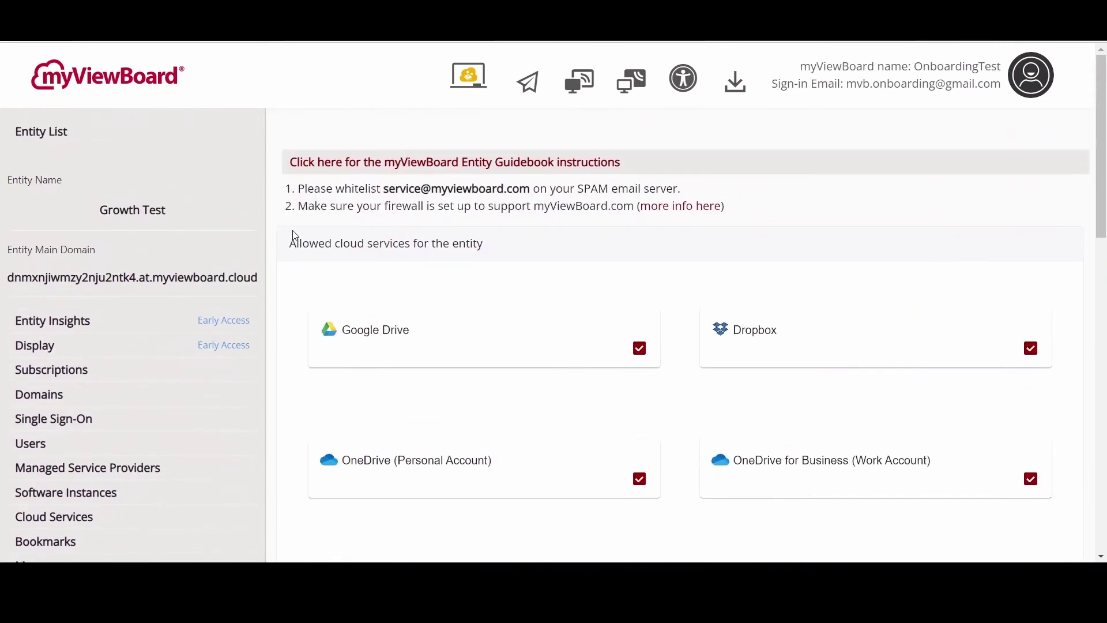
# Open the myViewBoard Entity Guidebook article in the myViewBoard Wiki.
pyautogui.click(374, 162)
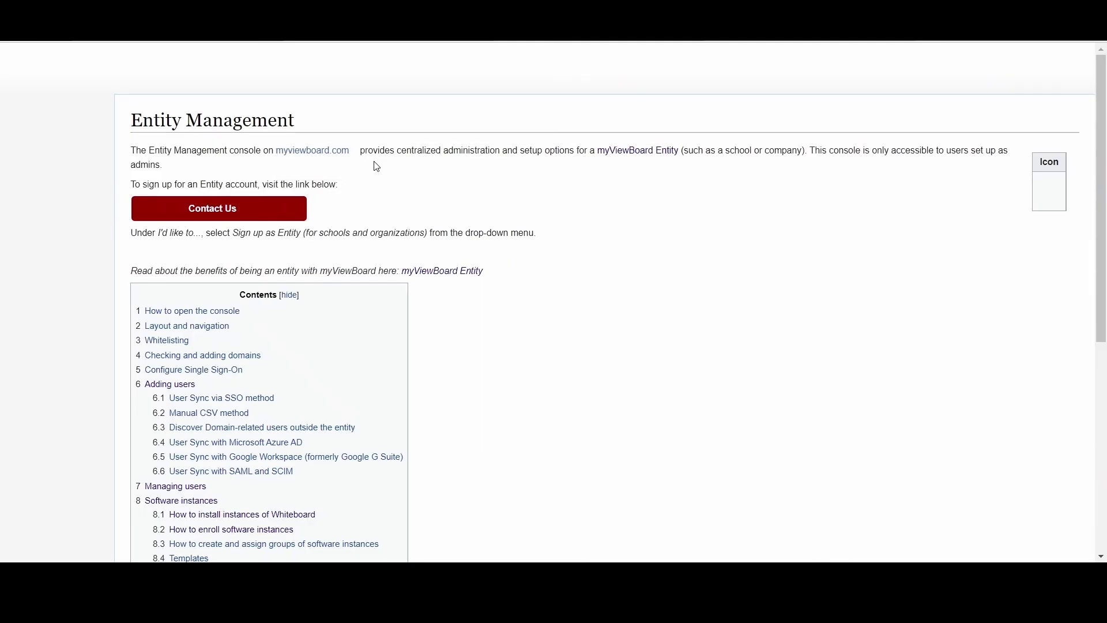